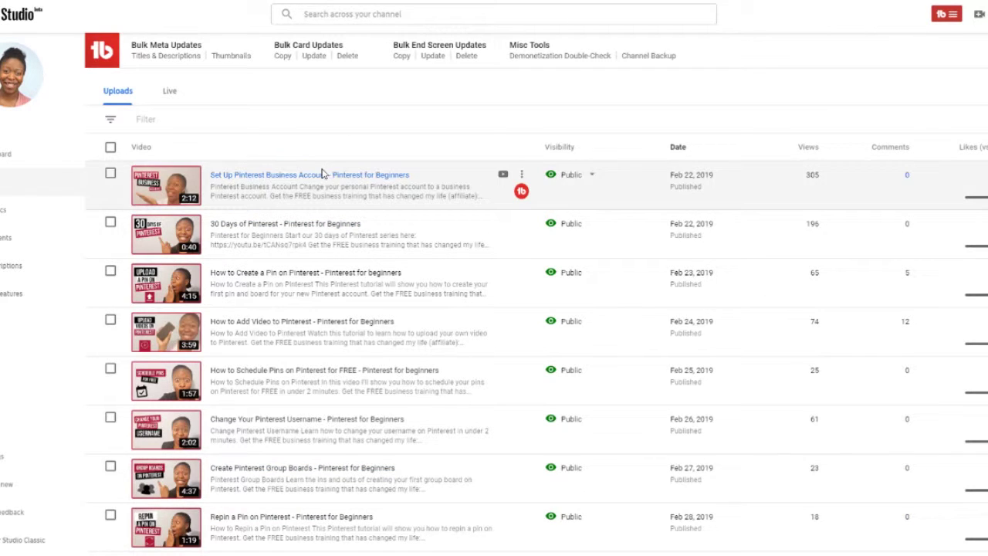
Step: Open the 'Set Up Pinterest Business Account - Pinterest for Beginners' video's details page from the uploads list
left_click(320, 176)
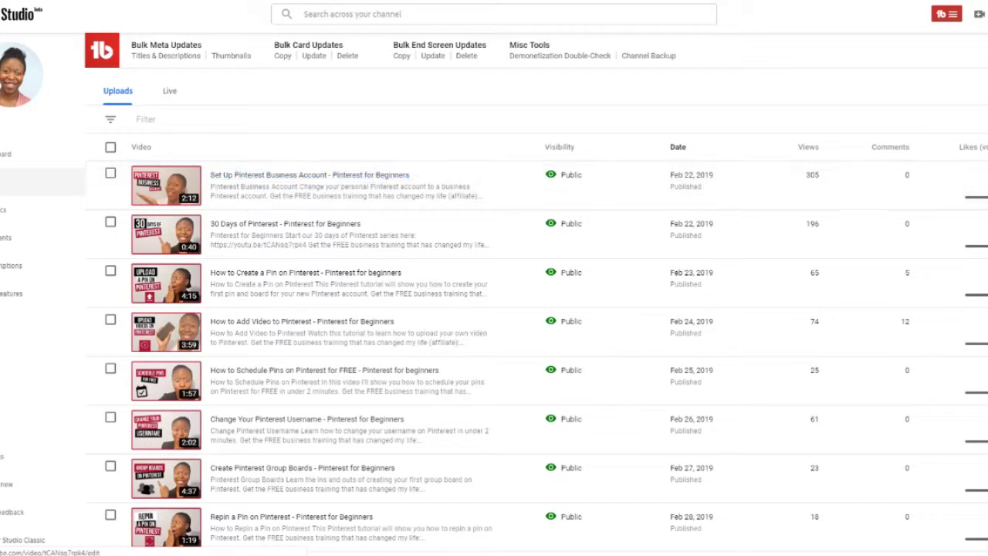
left_click(305, 182)
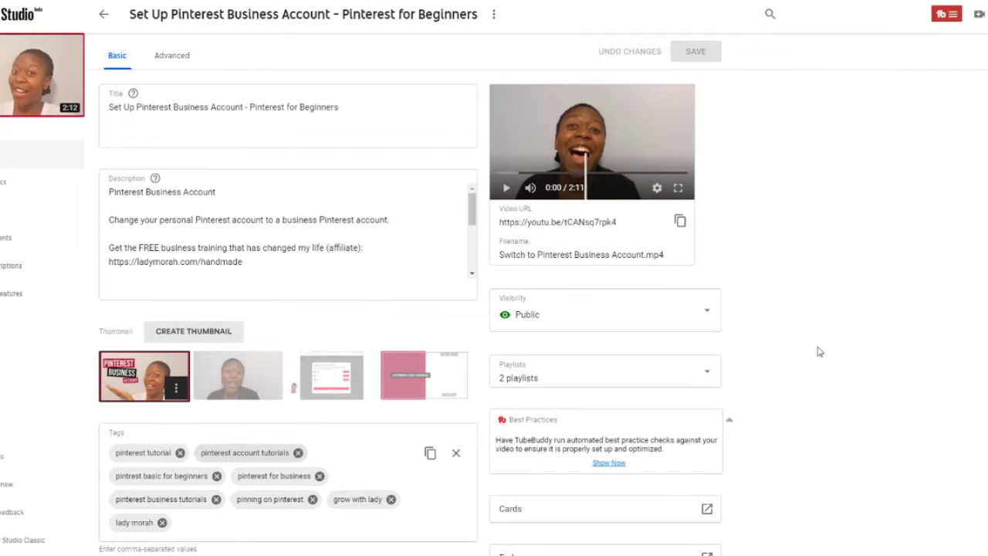
Step: Scroll down the details page to reveal the End screen box
scroll(820, 352, "down", 2)
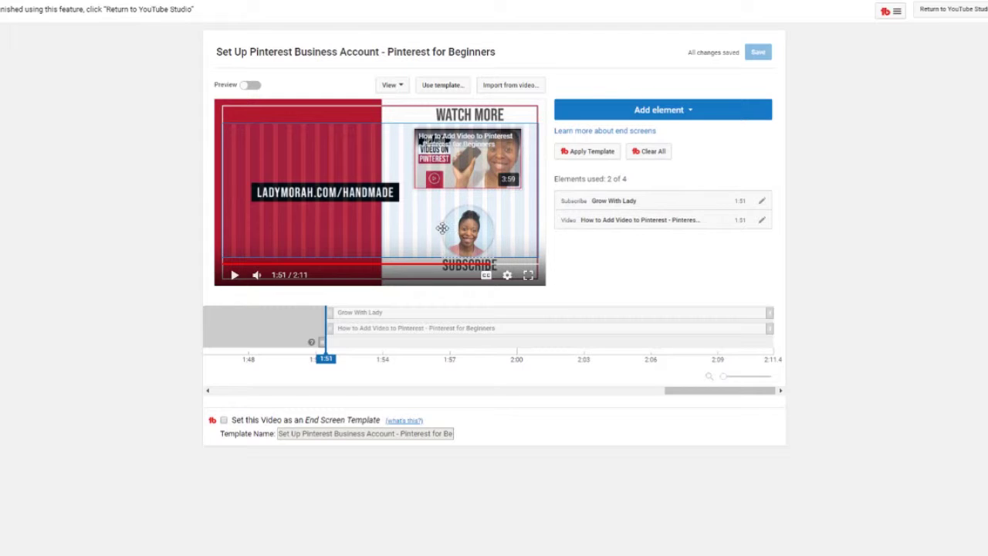
Step: Delete the Grow With Lady subscribe element and the Pinterest video element
left_click(754, 203)
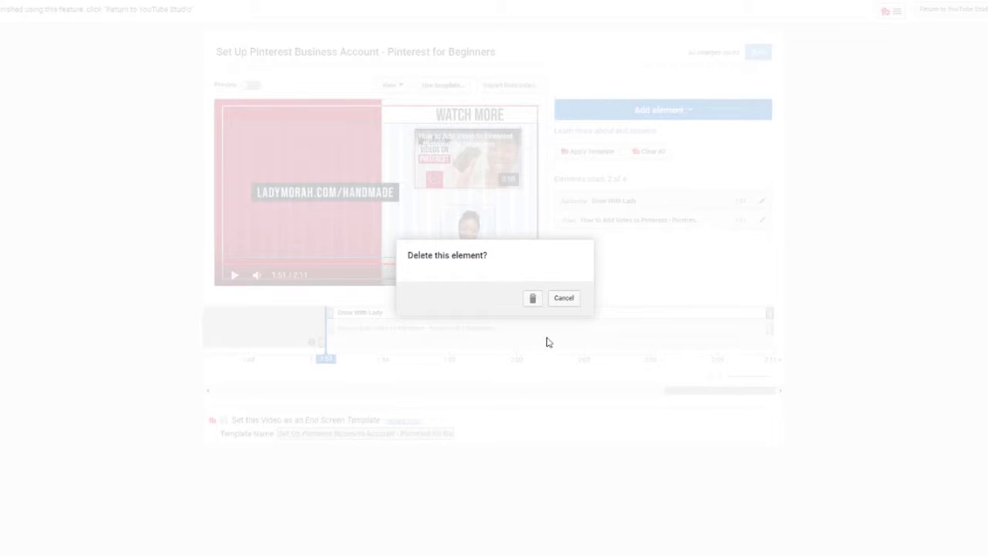
left_click(532, 297)
left_click(762, 203)
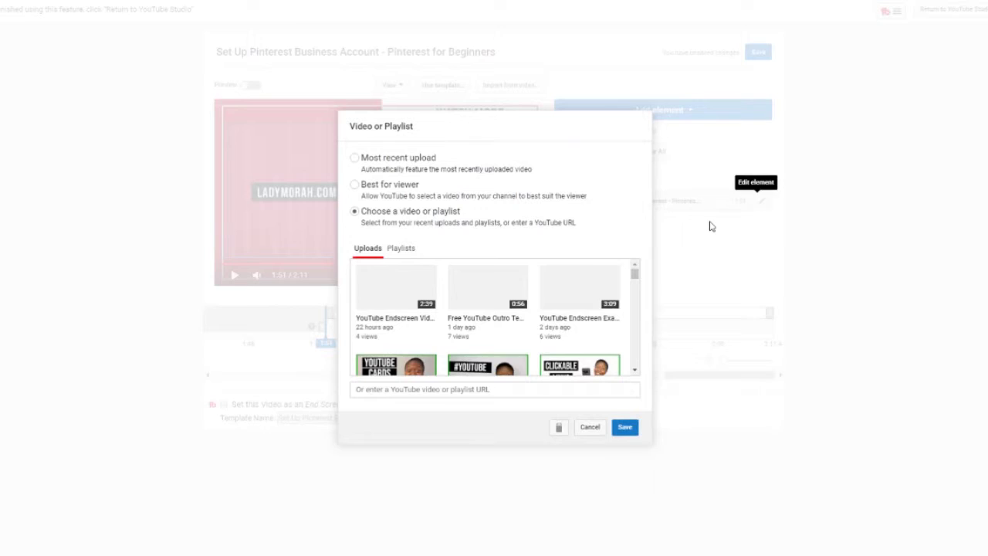
left_click(561, 428)
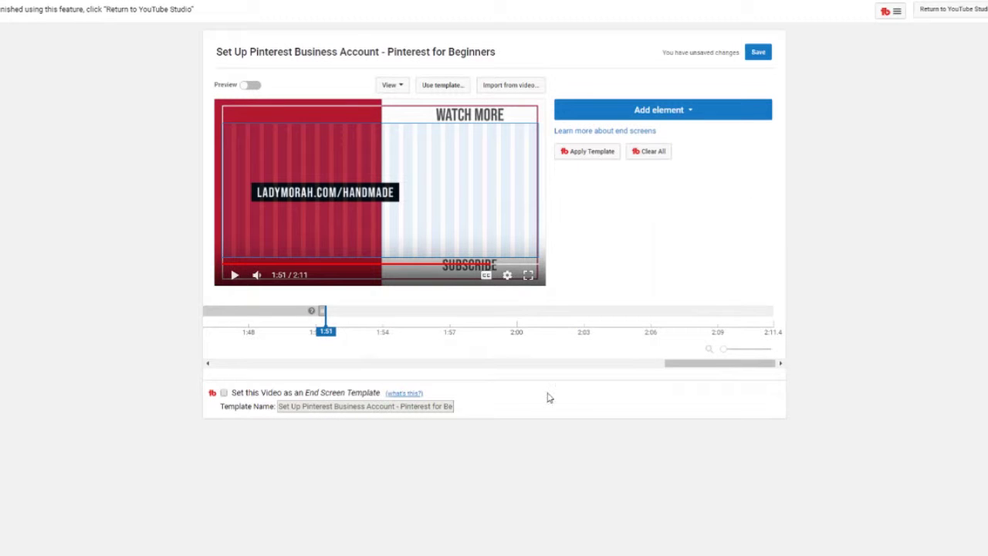
Step: Apply the template with a subscribe element and two video slots along the bottom
left_click(426, 86)
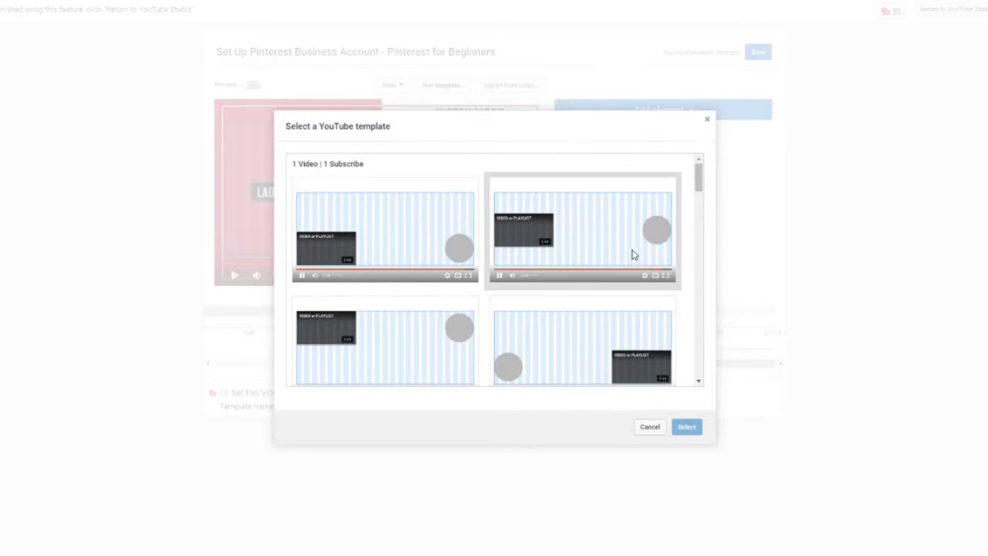
scroll(633, 255, "down", 1)
scroll(634, 253, "down", 4)
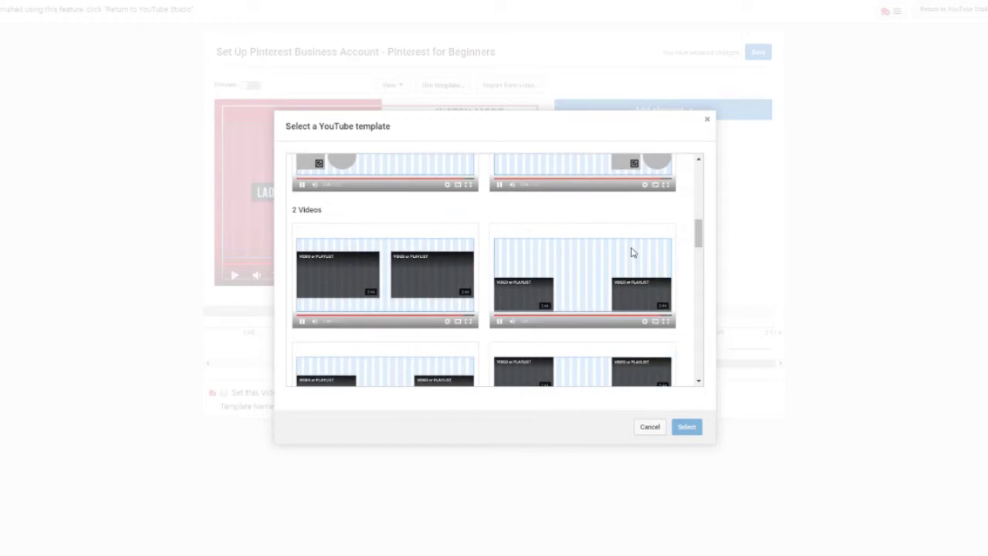
scroll(575, 252, "up", 2)
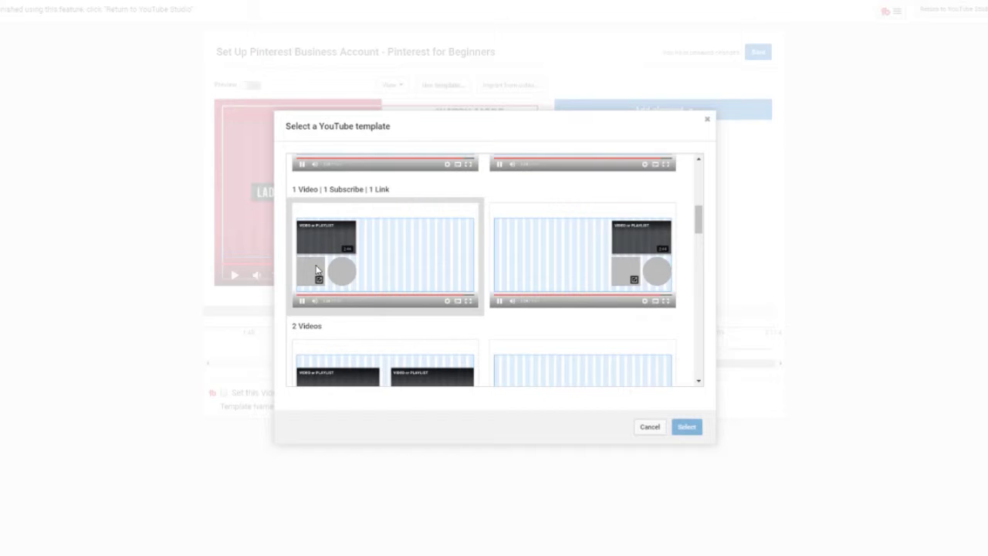
scroll(662, 256, "down", 5)
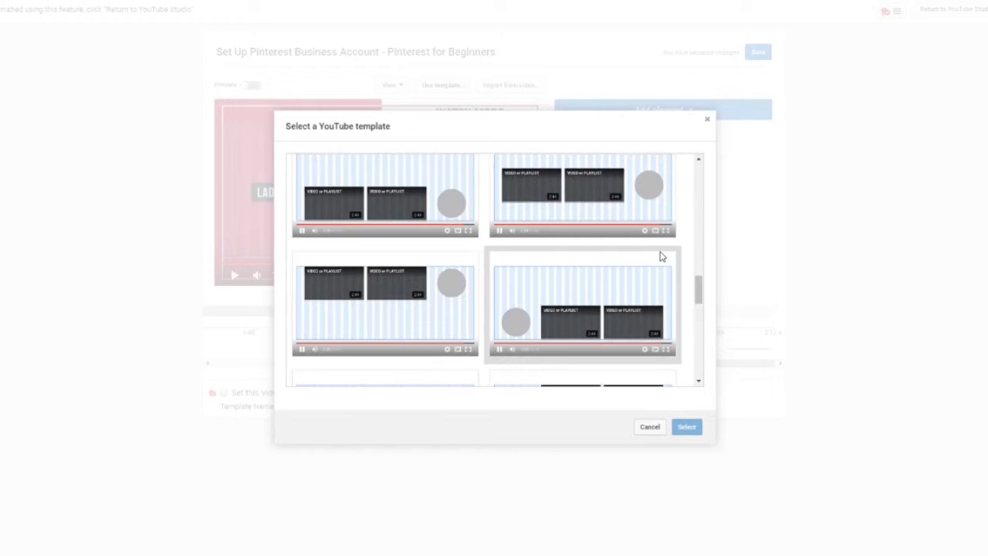
left_click(577, 311)
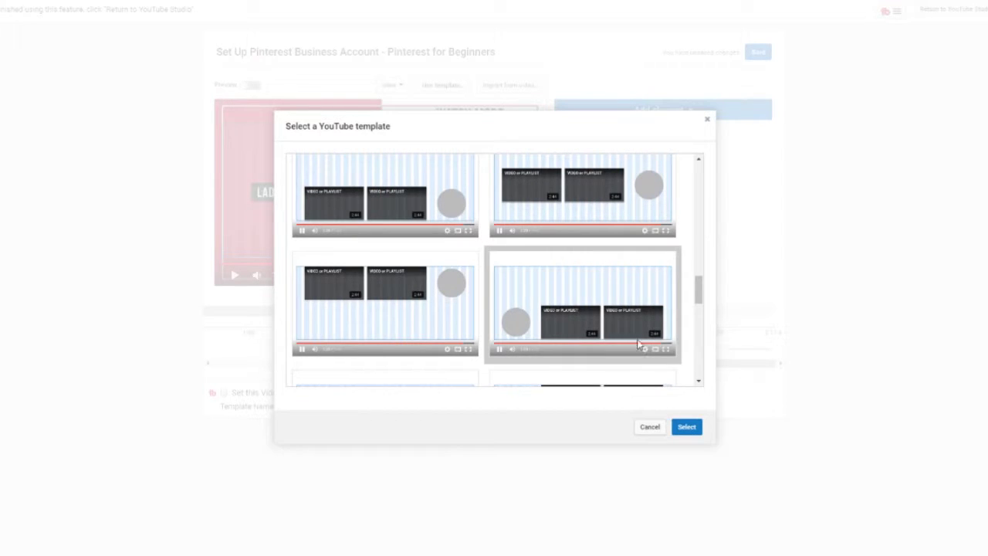
left_click(690, 429)
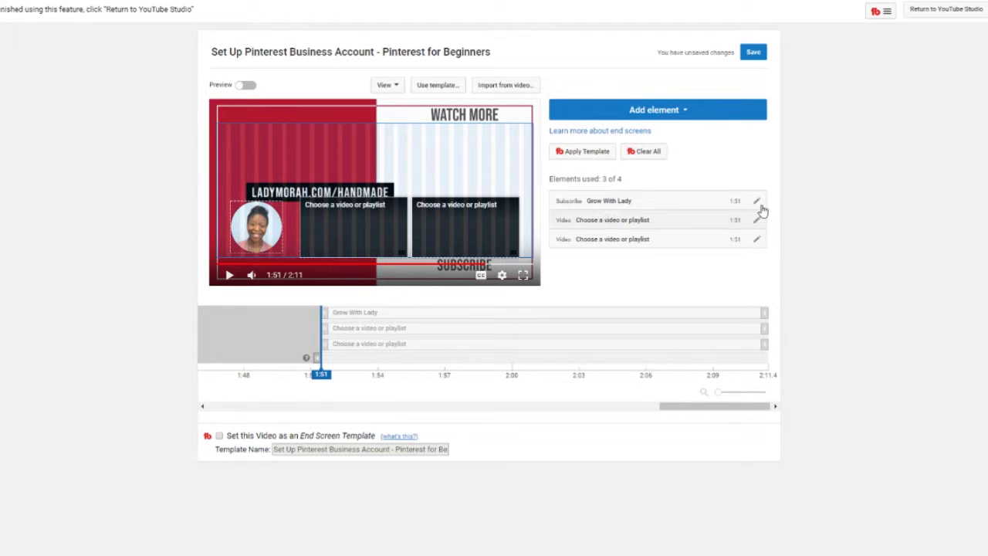
Step: Assign the Start Your YouTube Channel playlist and Free YouTube Outro Template video to the two slots
left_click(757, 221)
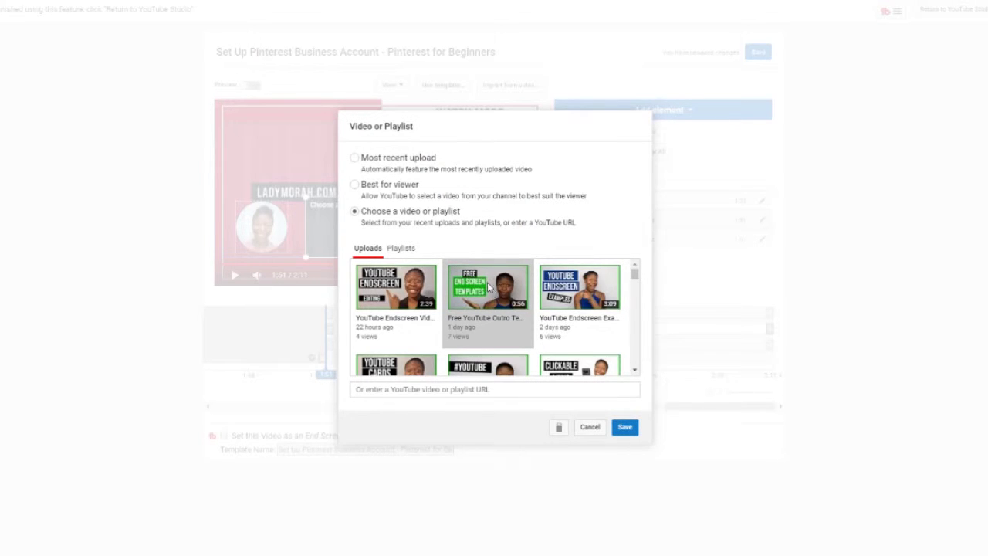
left_click(630, 429)
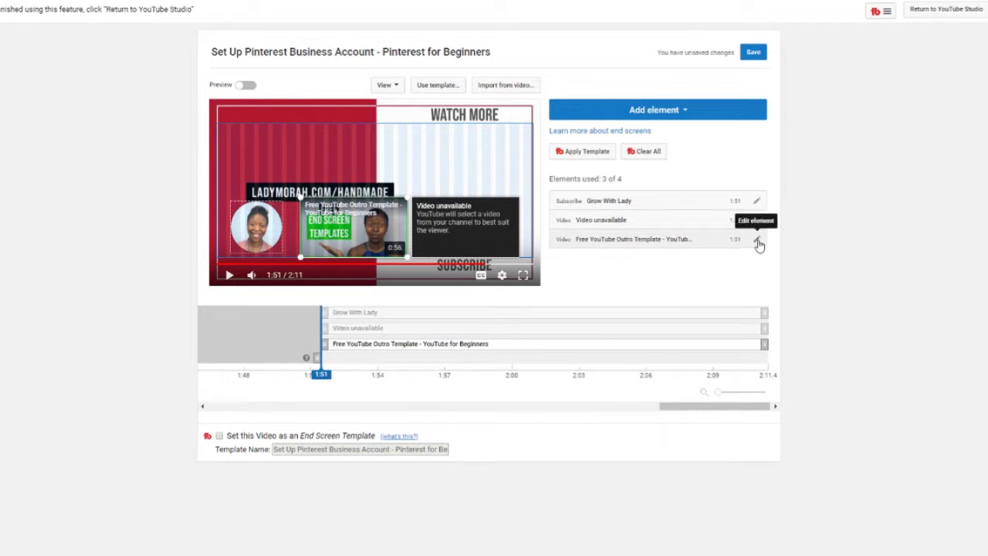
left_click(759, 242)
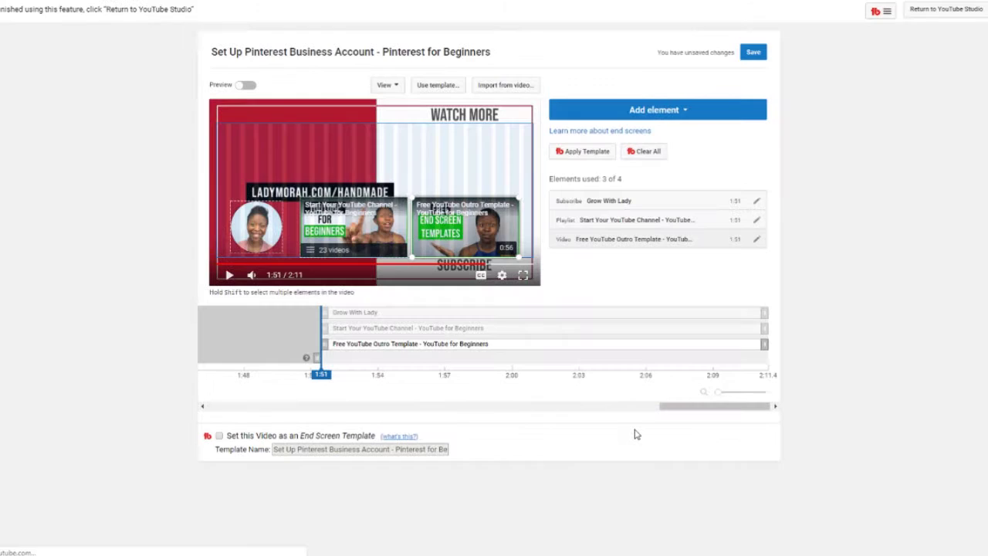
left_click(634, 431)
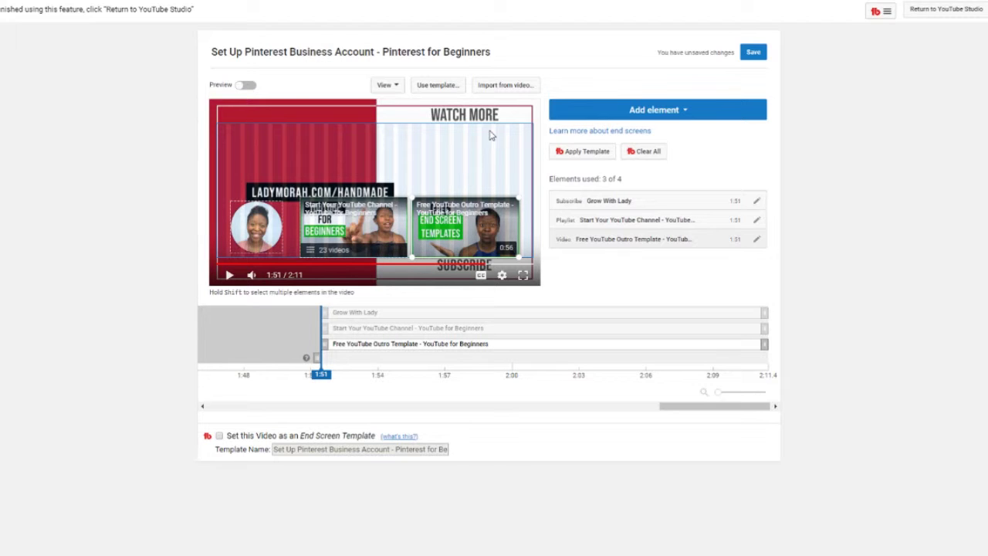
Step: Move the outro video and playlist elements upward, then delete both
left_click_drag(490, 222, 495, 152)
left_click_drag(369, 226, 346, 154)
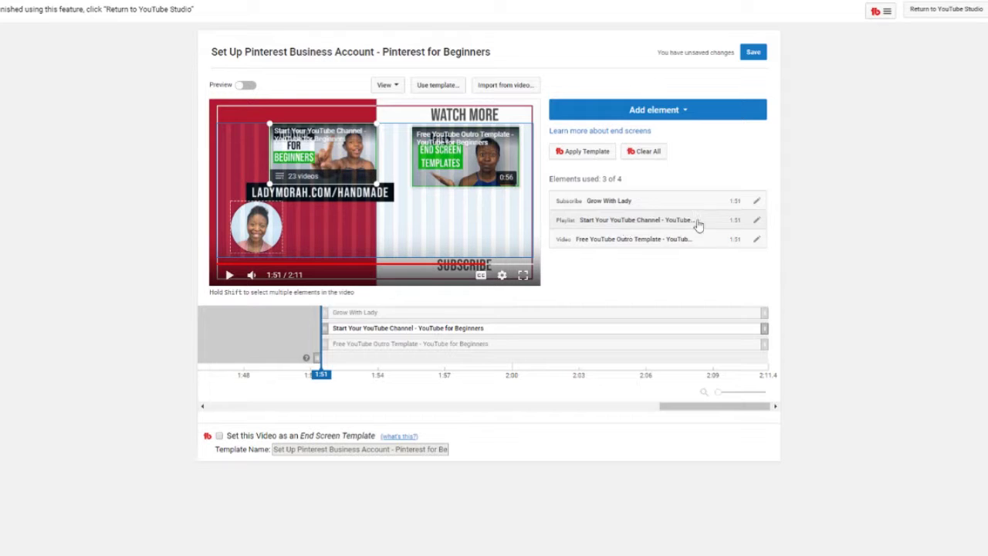
left_click(755, 241)
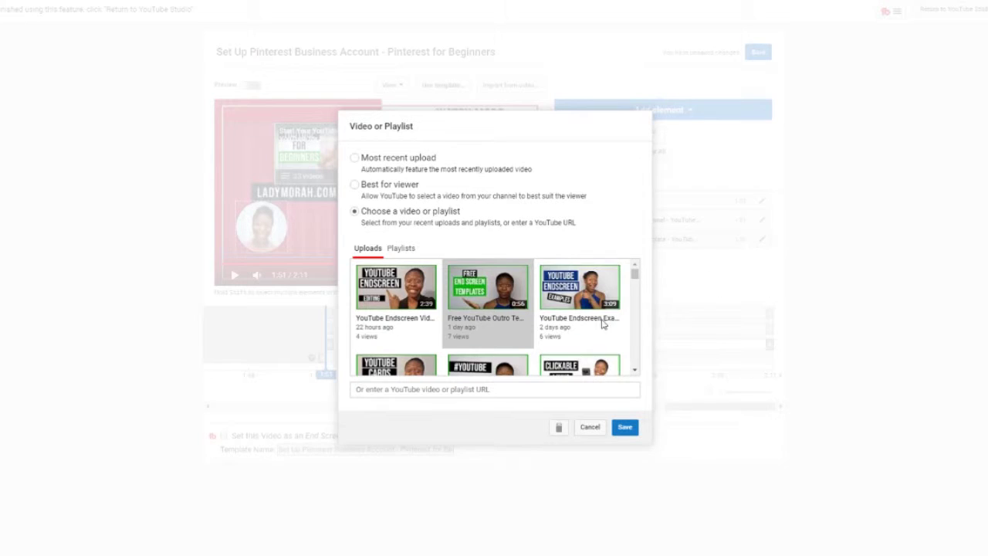
left_click(561, 430)
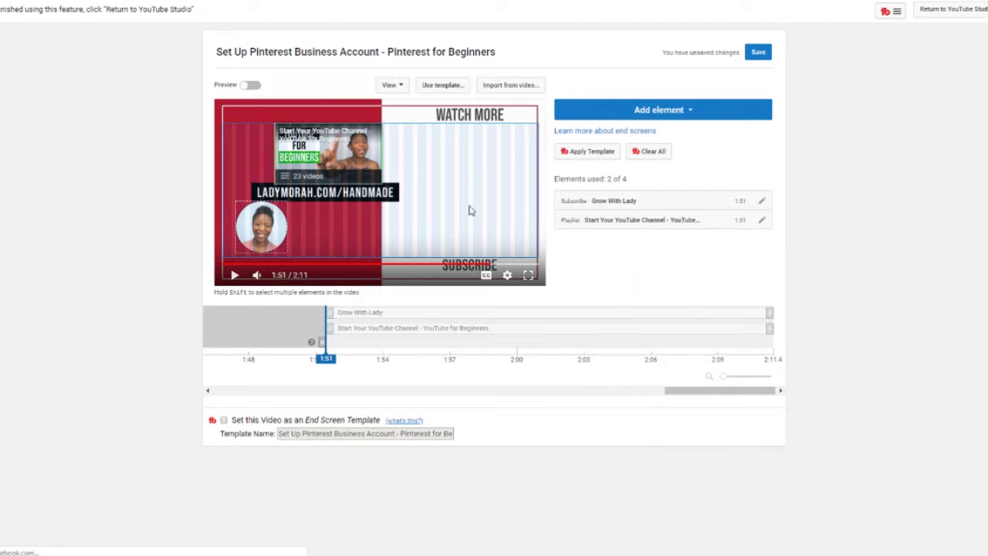
left_click(763, 220)
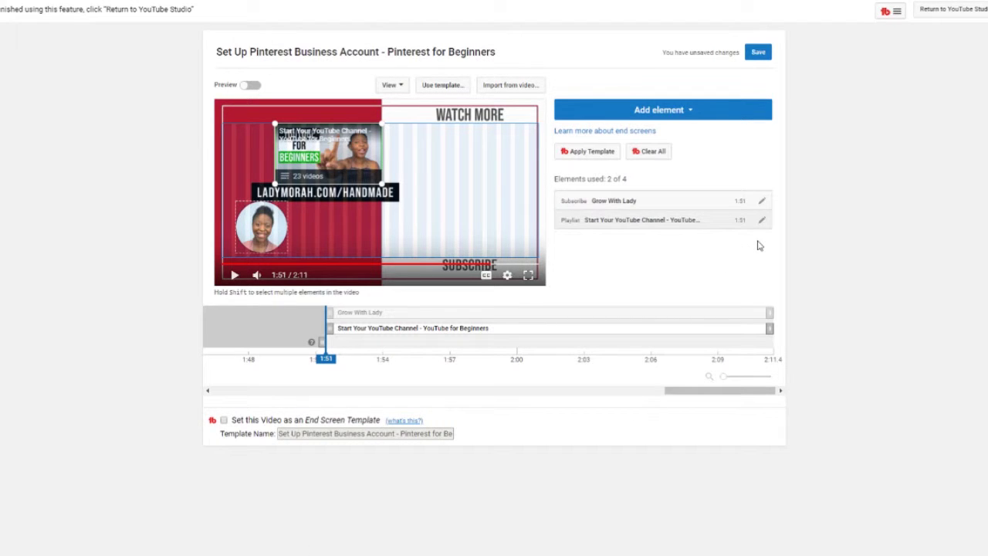
left_click(762, 220)
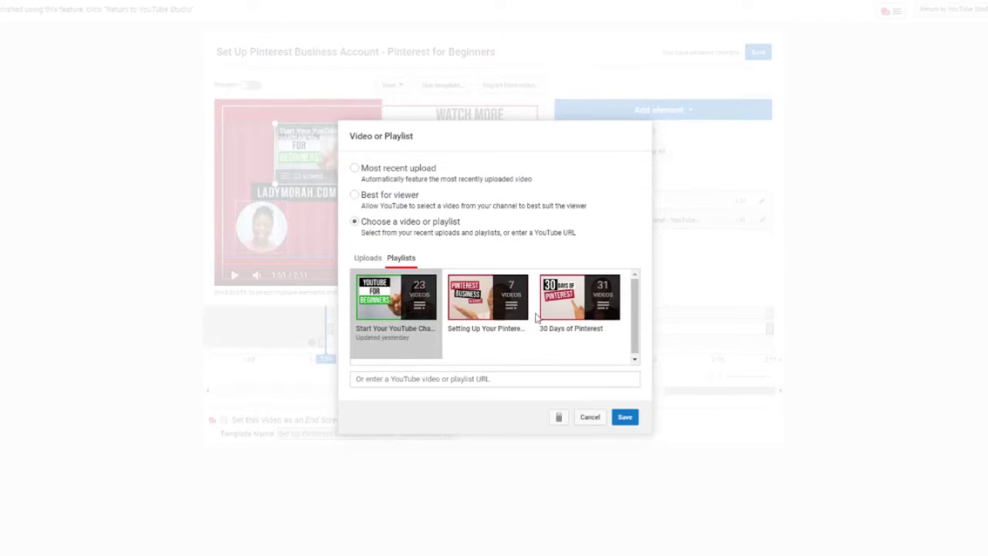
left_click(559, 417)
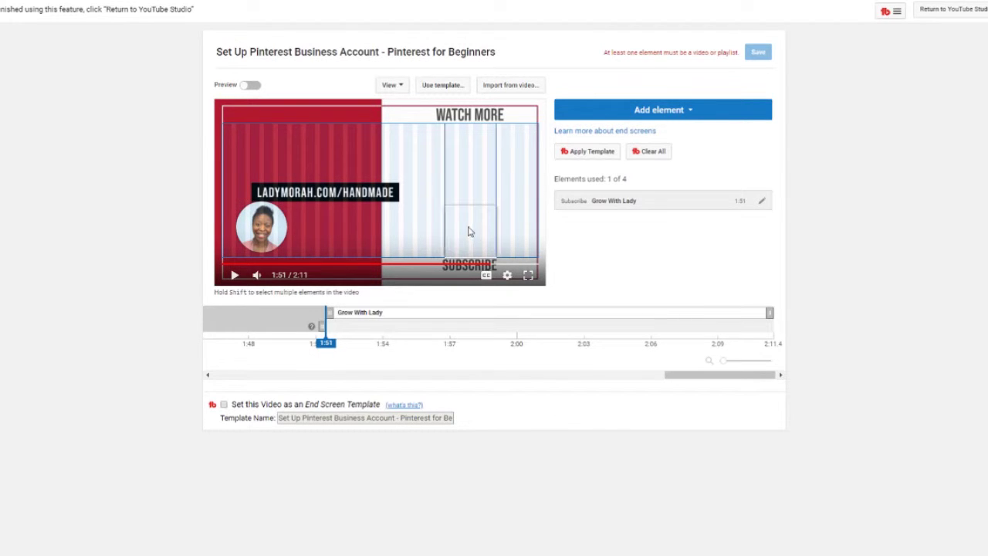
Step: Delete the Grow With Lady subscribe element, confirming its removal
left_click_drag(468, 231, 468, 227)
left_click(765, 203)
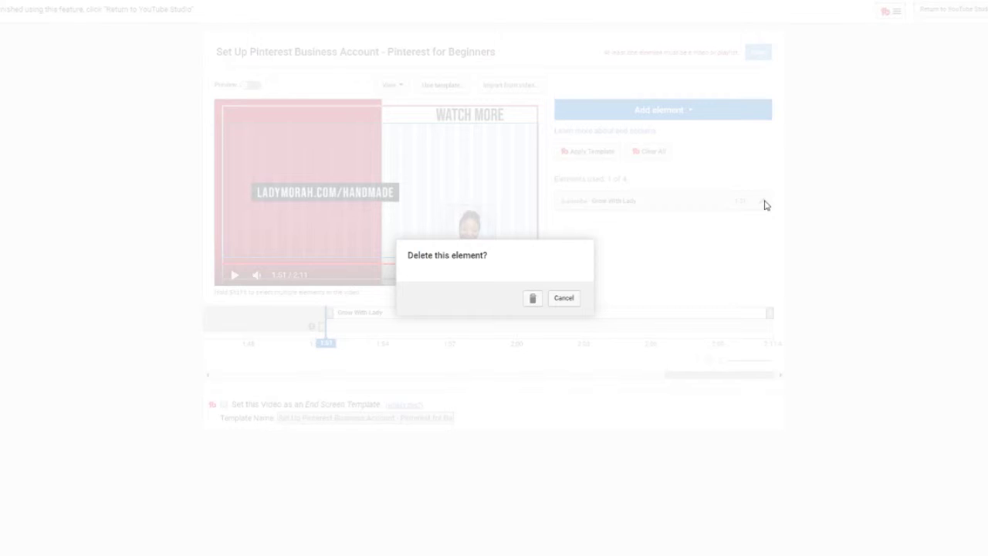
left_click(532, 298)
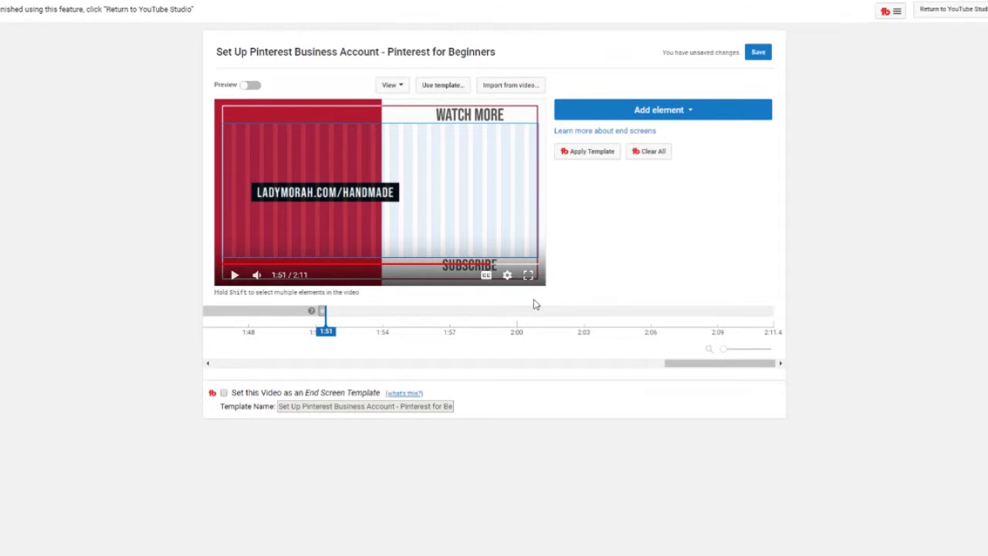
Step: Import the end screen from the deleting-playlists video and nudge its video element up-left
left_click(511, 86)
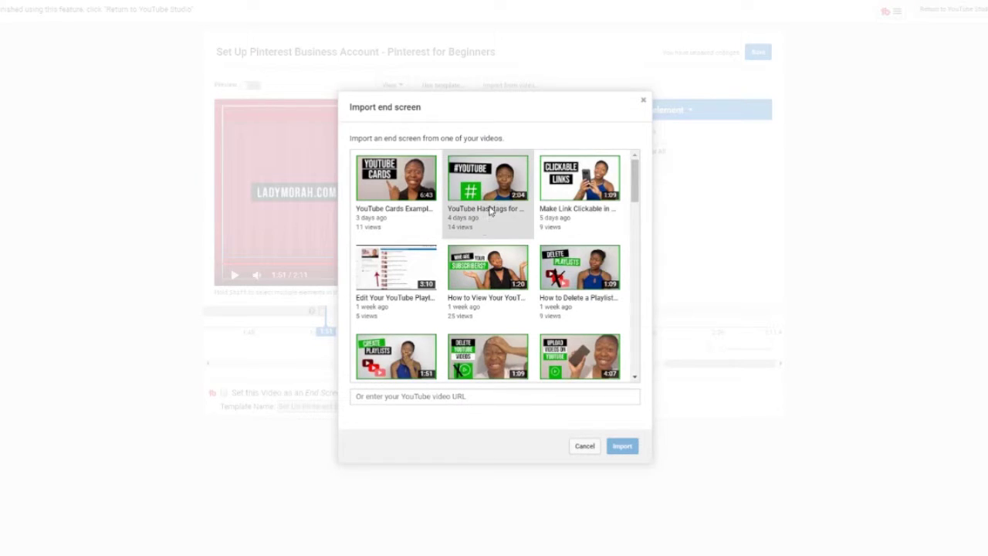
left_click(601, 262)
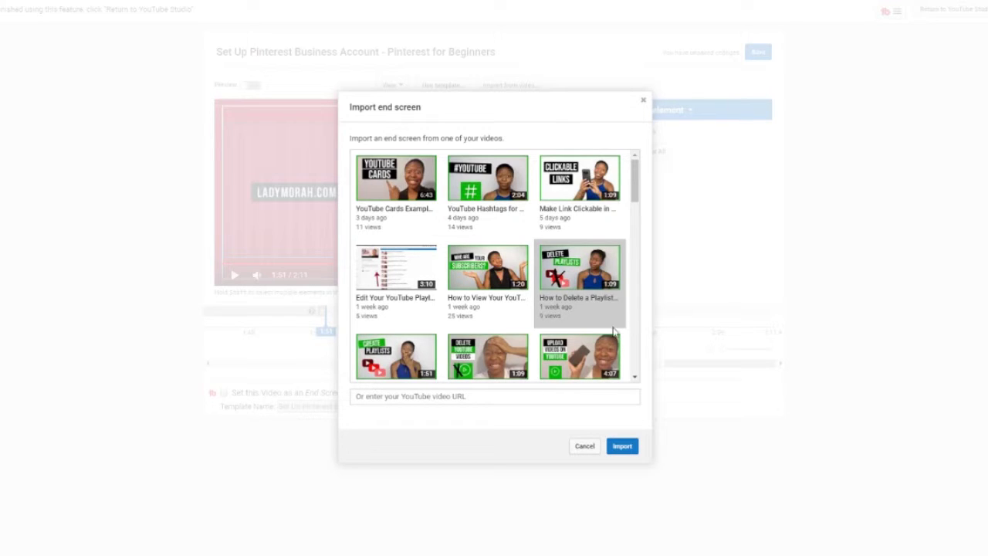
left_click(624, 447)
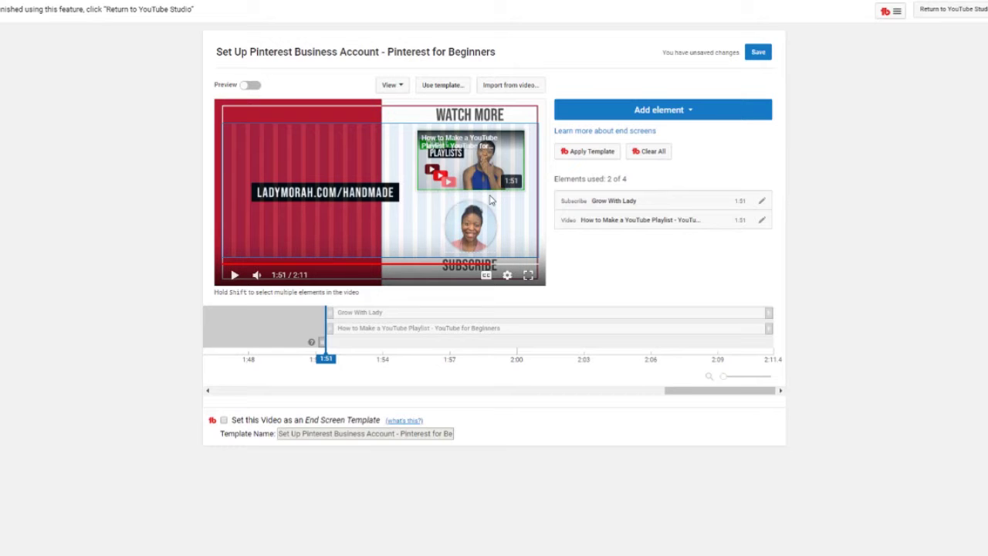
left_click(472, 174)
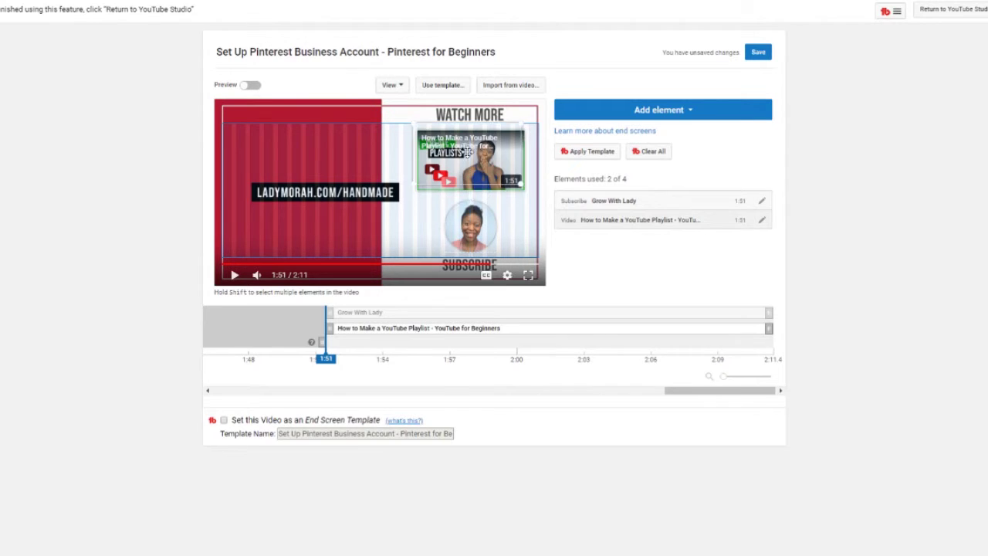
left_click_drag(474, 162, 469, 157)
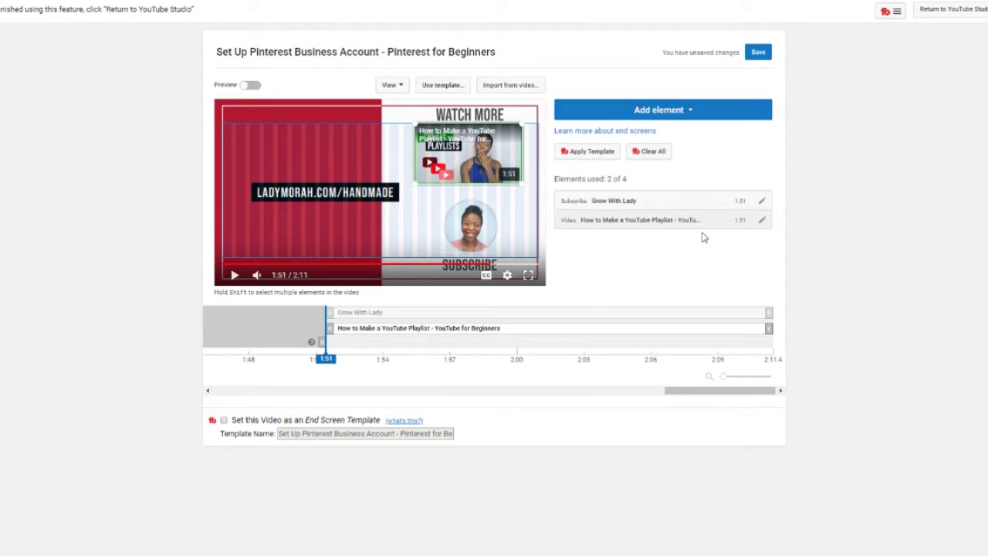
Step: Delete the subscribe and video elements, then bring up the Add element list
left_click(765, 202)
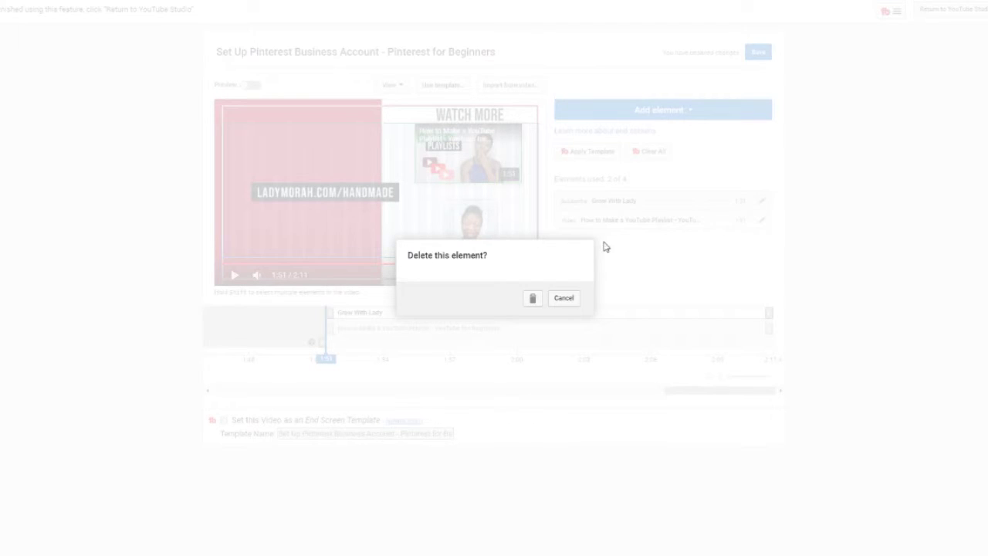
left_click(532, 297)
left_click(763, 201)
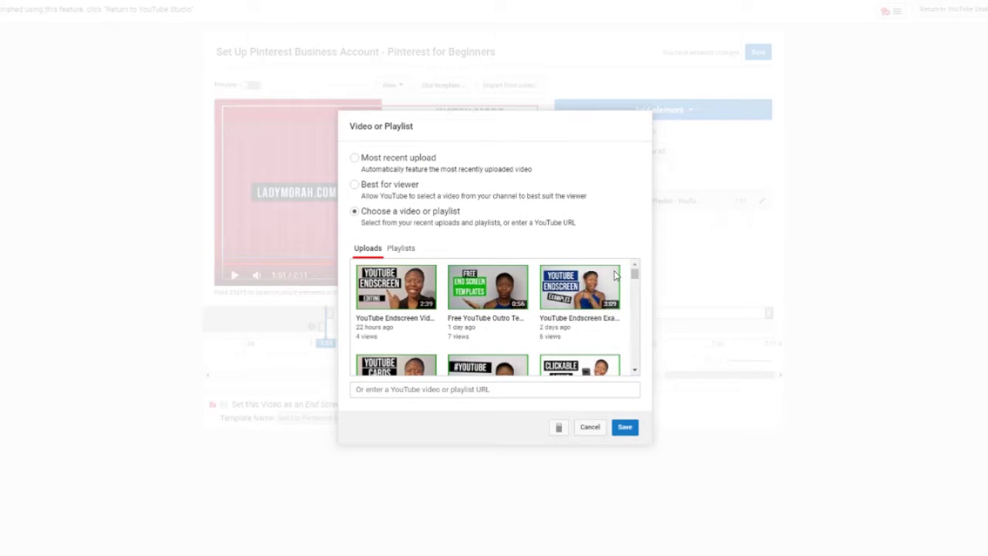
left_click(559, 429)
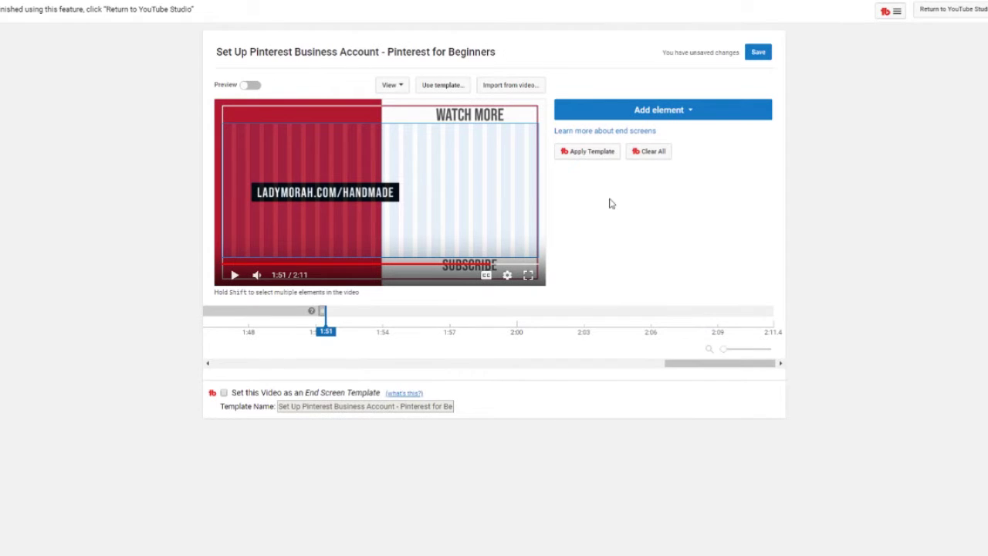
left_click(677, 114)
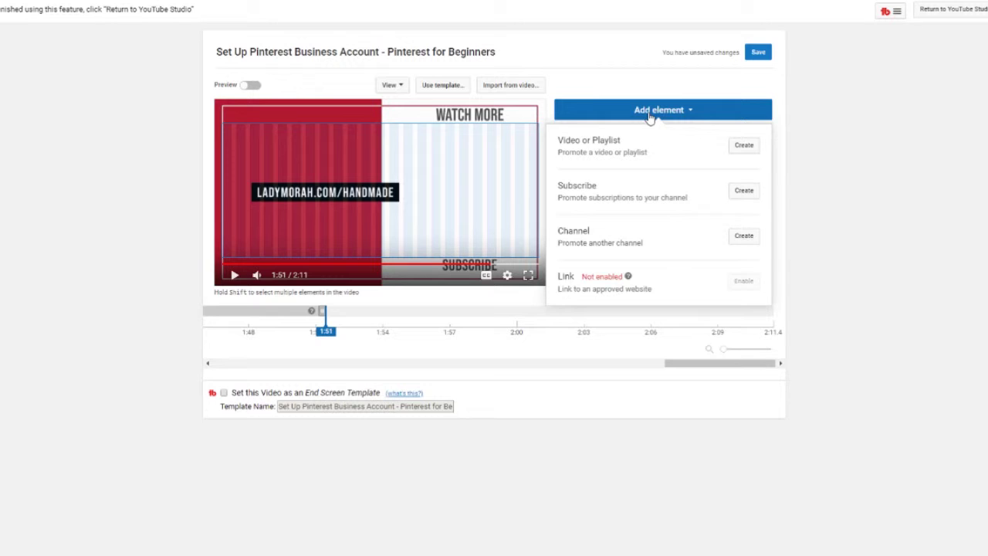
Step: Create a video element featuring the chosen video 'How to Make a YouTube Playlist - YouTube for Beginners'
left_click(745, 150)
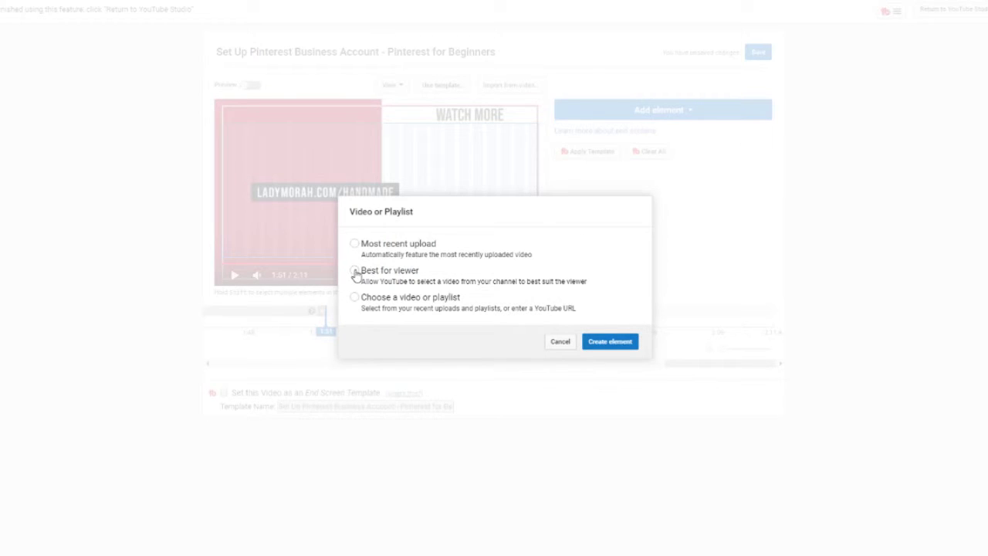
left_click(354, 244)
left_click(354, 270)
left_click(354, 297)
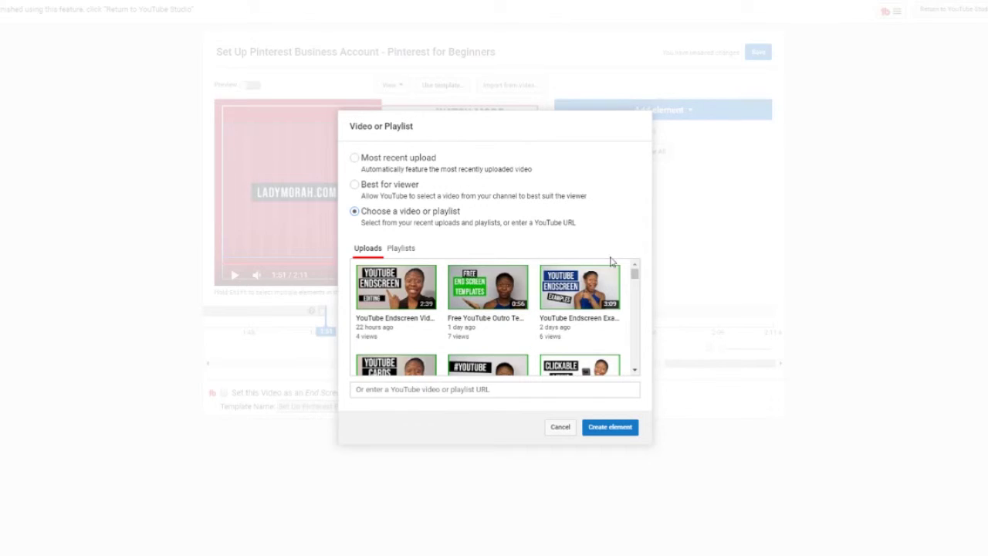
scroll(563, 322, "down", 3)
scroll(543, 325, "up", 5)
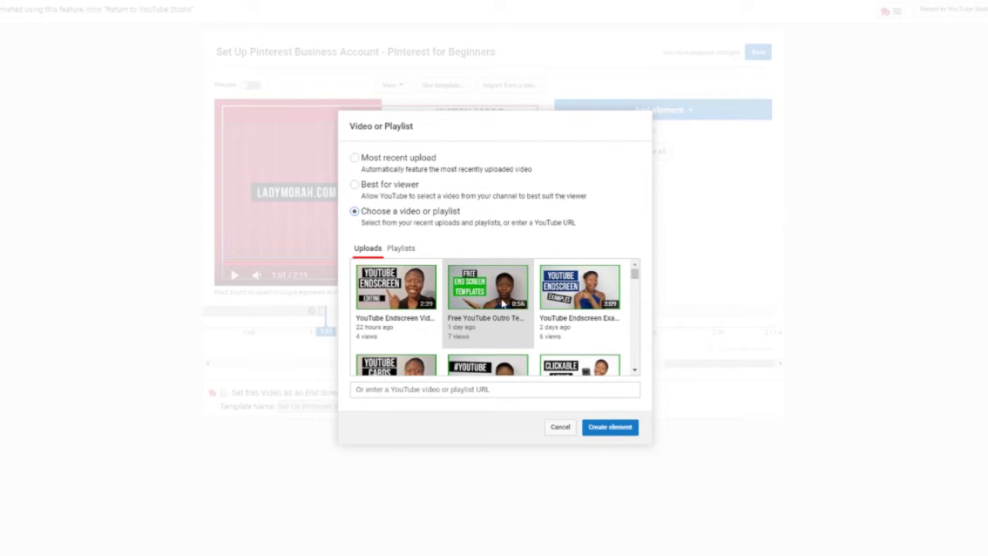
scroll(503, 303, "down", 5)
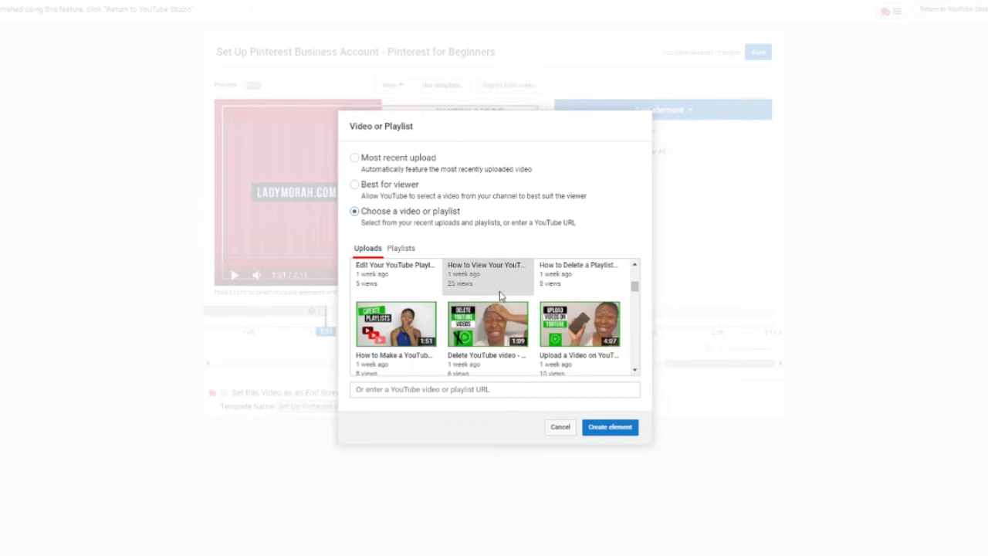
left_click(382, 332)
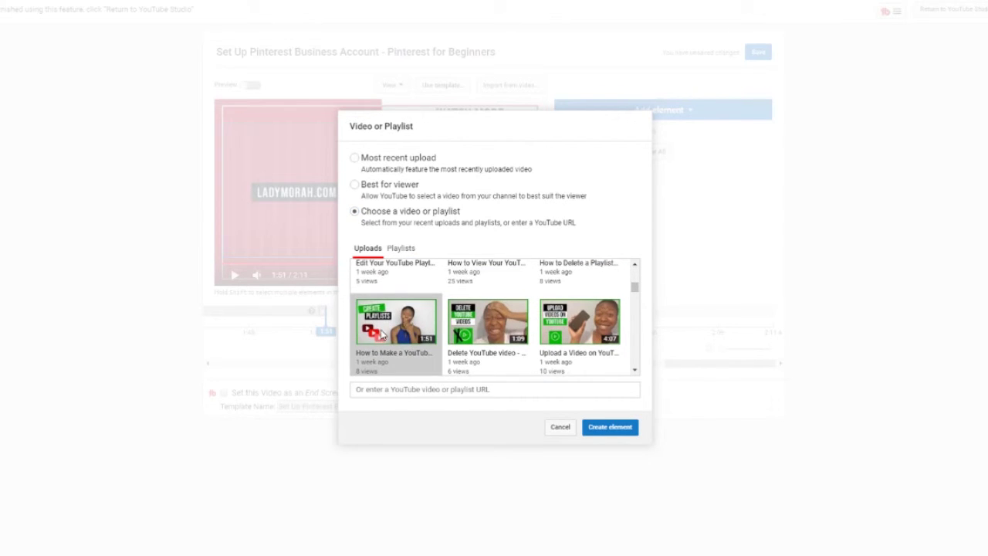
left_click(610, 427)
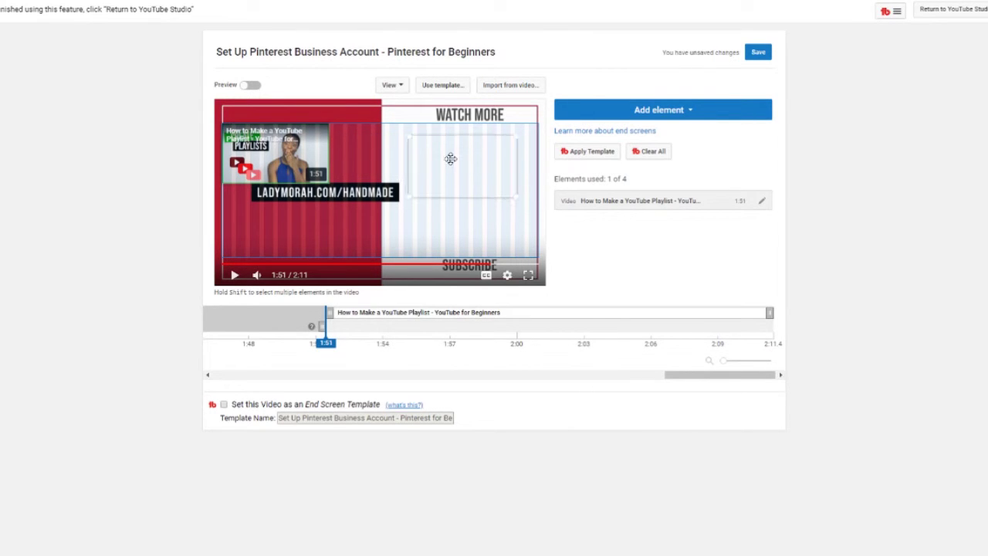
Step: Position the playlist video under WATCH MORE and place a Grow With Lady subscribe circle below it
left_click_drag(450, 159, 457, 158)
left_click(737, 113)
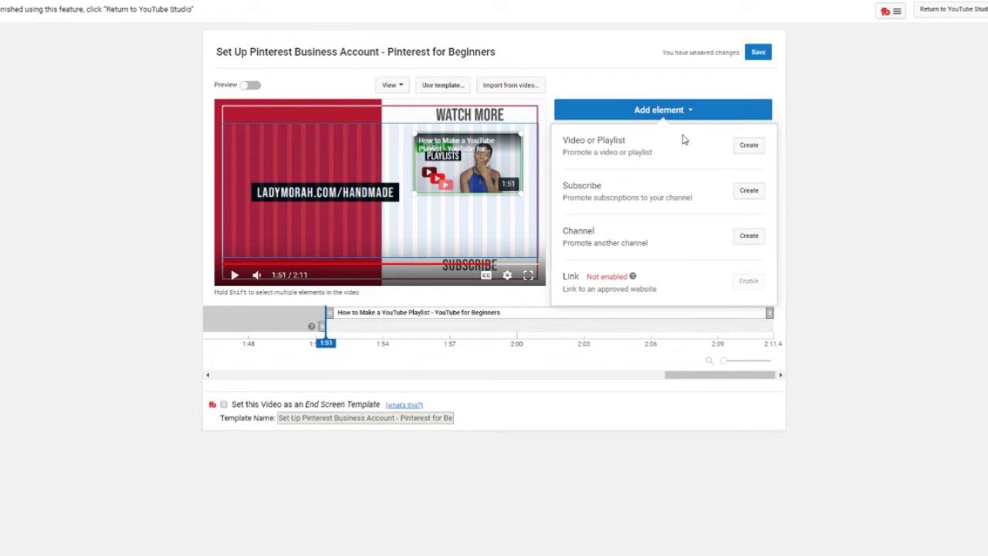
left_click(755, 195)
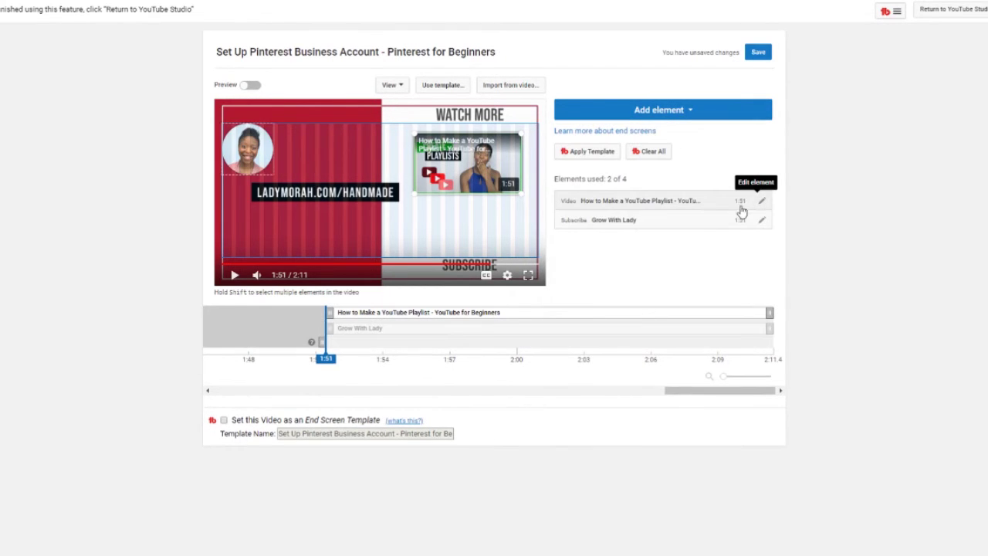
left_click_drag(239, 137, 461, 220)
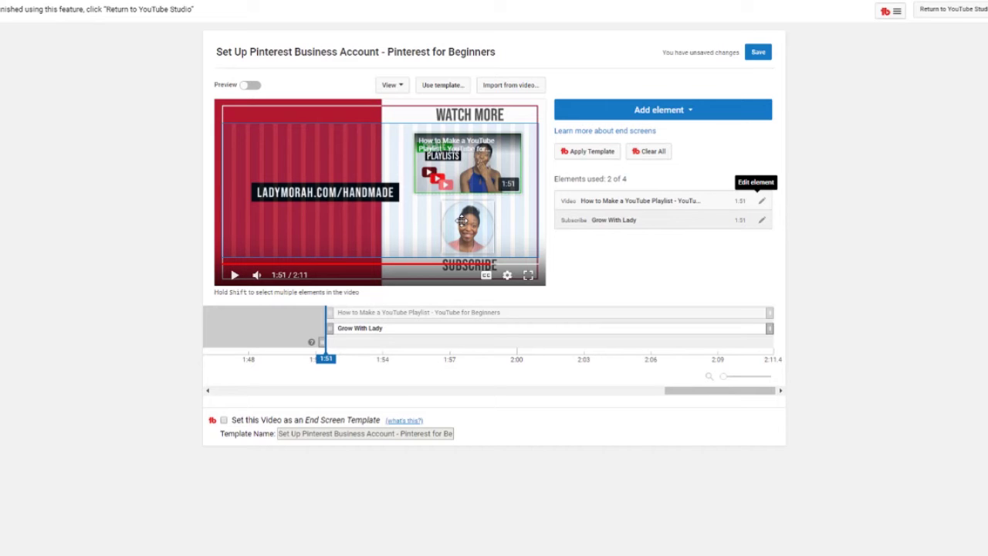
Step: Add a channel element from the pasted URL with custom message 'Travel With Lady', nudged right at upper left
left_click(689, 112)
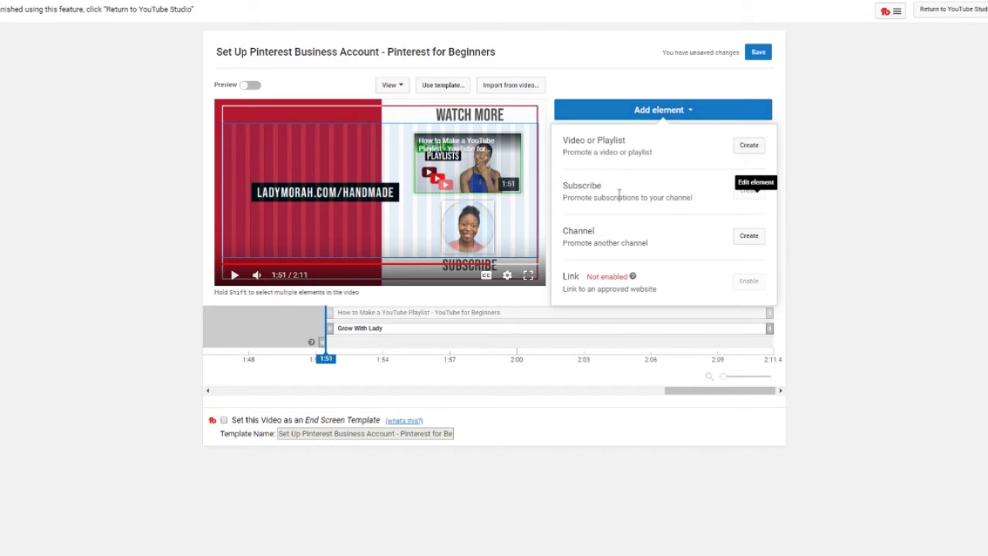
left_click(749, 237)
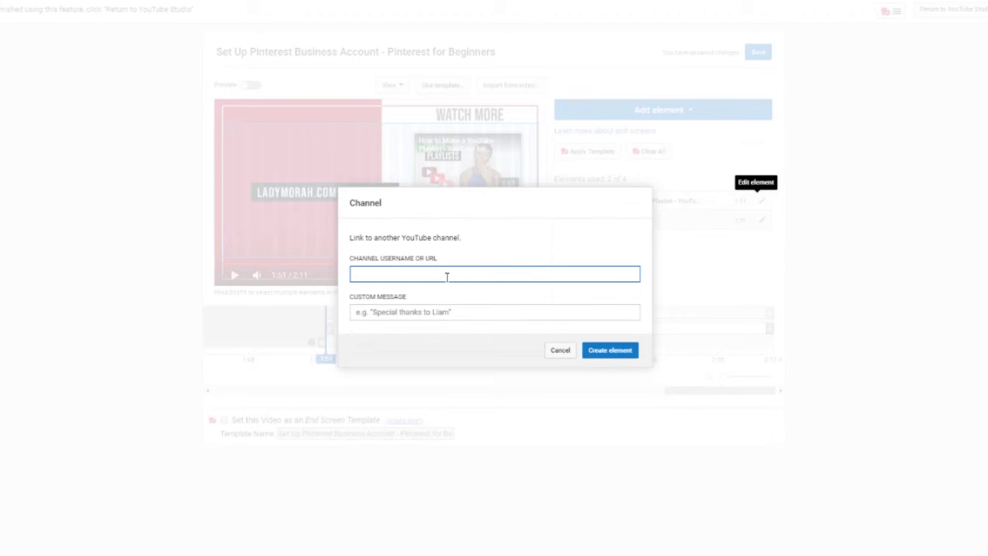
type("https://www.youtube.com/channel/UCt9Fx-ECR5omBl8b_wD-Kgw")
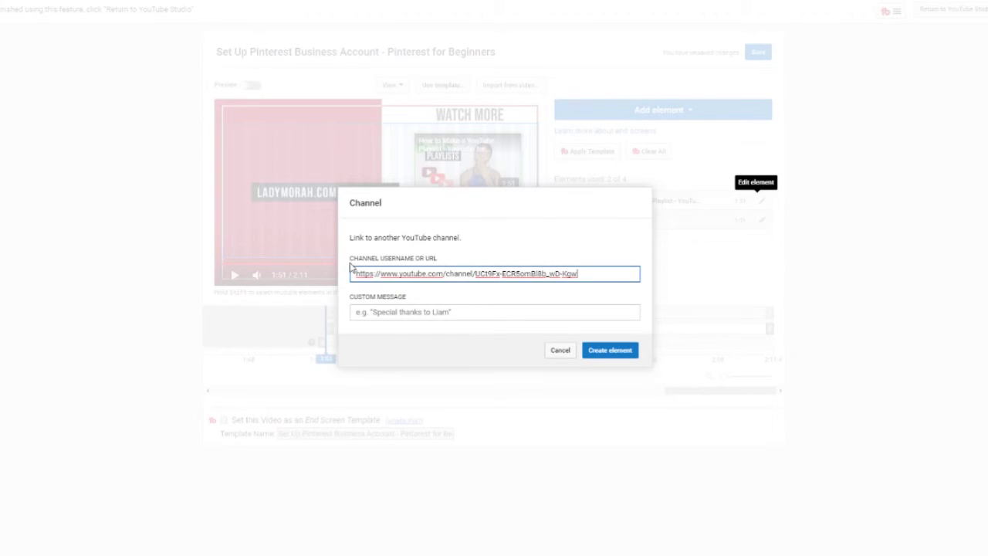
left_click(616, 358)
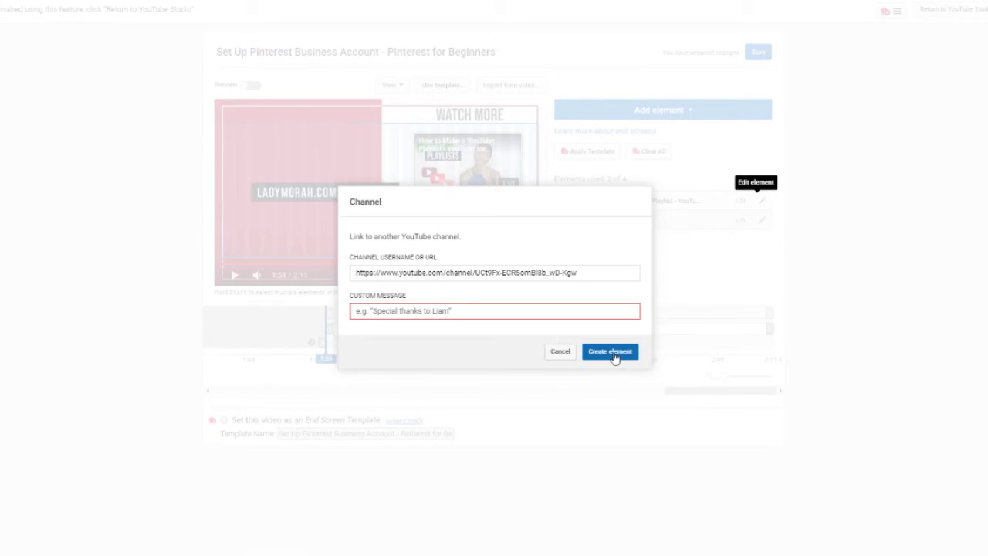
left_click(442, 306)
type("Travel With Lady")
key("Return")
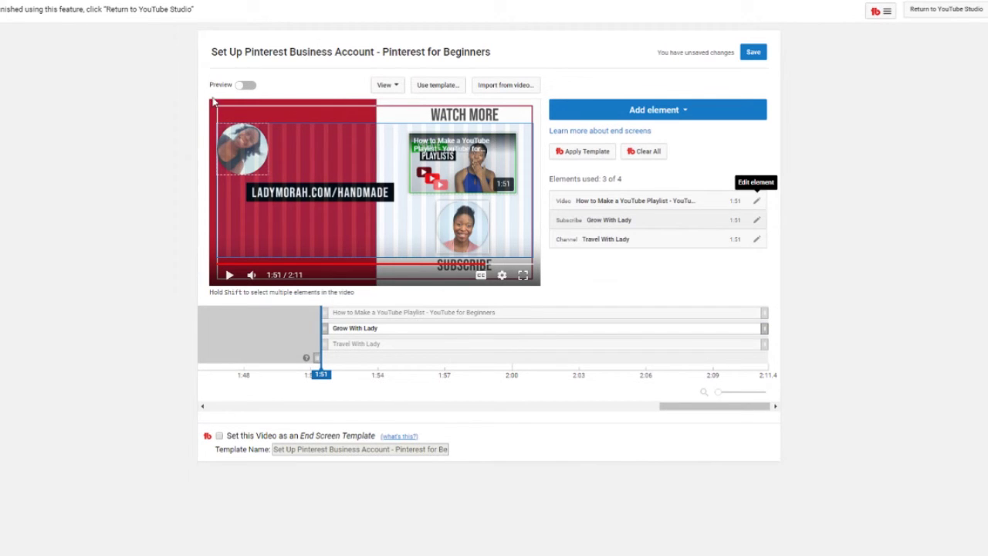
left_click_drag(246, 140, 277, 140)
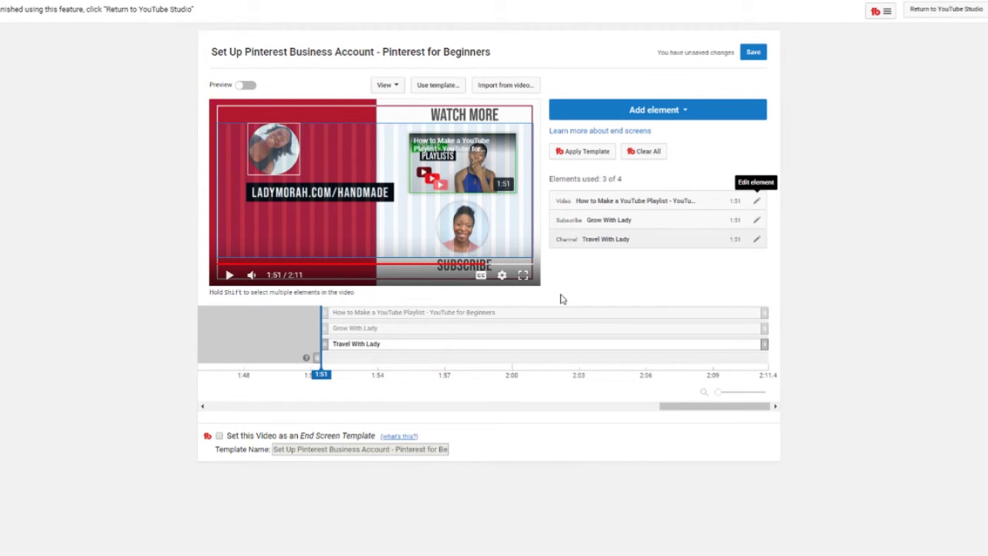
Step: Save the end screen, then preview it paused to check the channel and subscribe elements
left_click(759, 53)
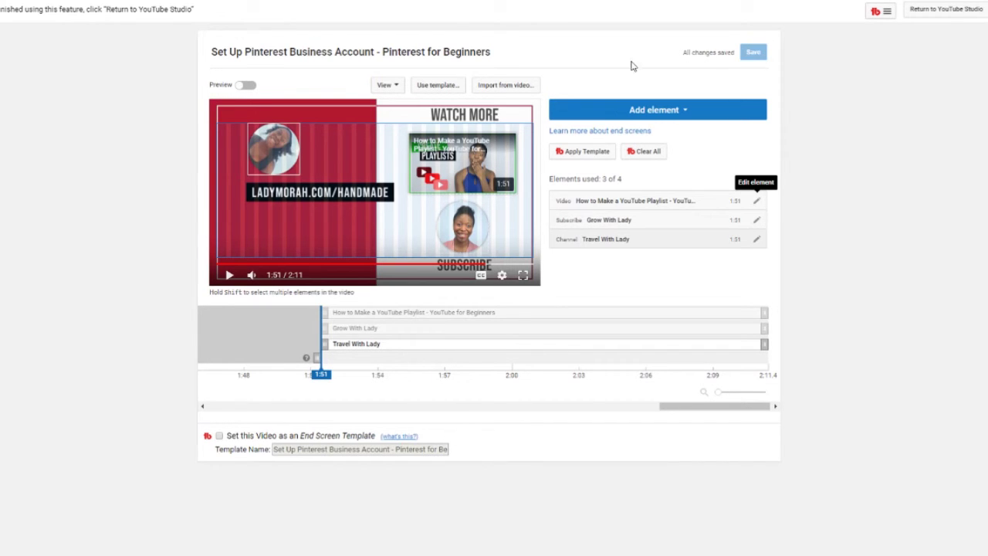
left_click(244, 85)
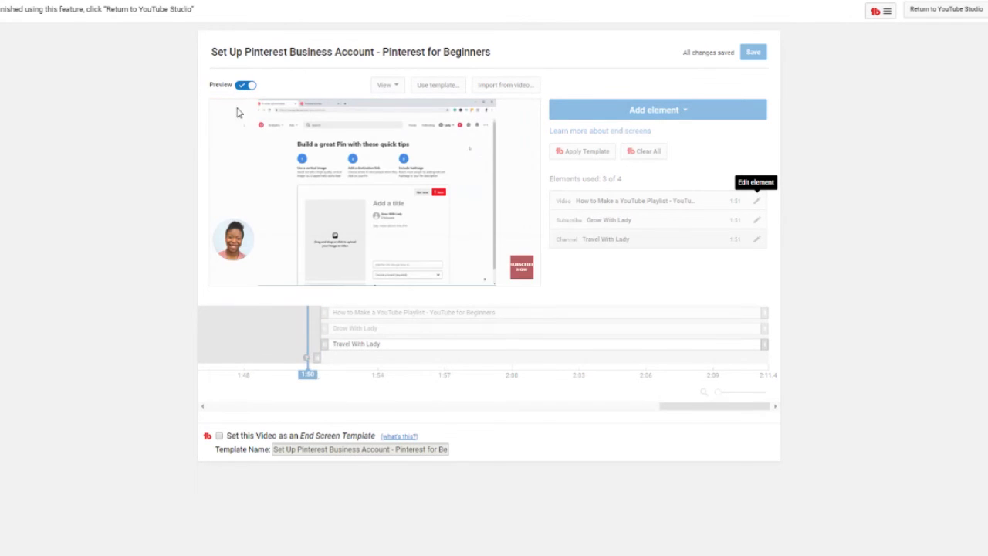
left_click(228, 277)
mouse_move(266, 152)
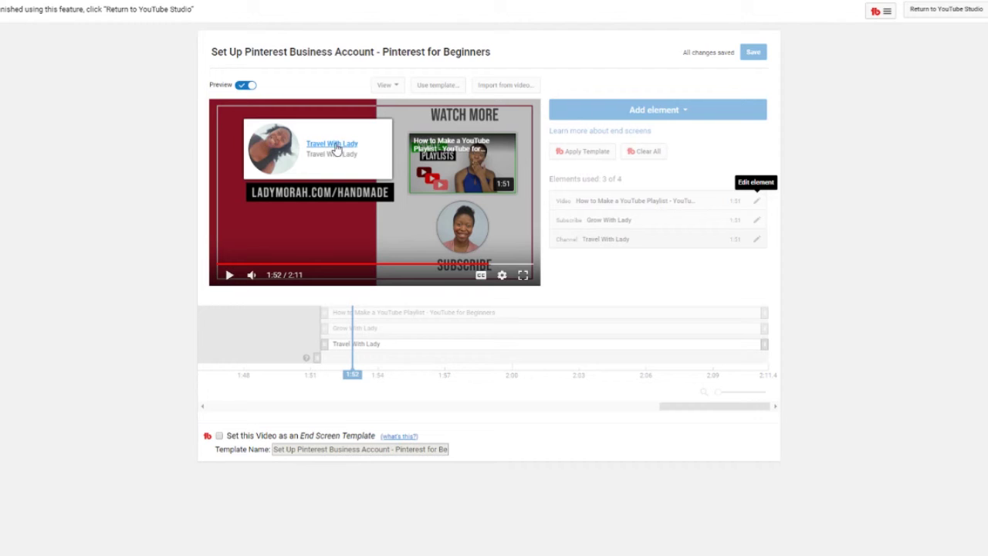
mouse_move(468, 225)
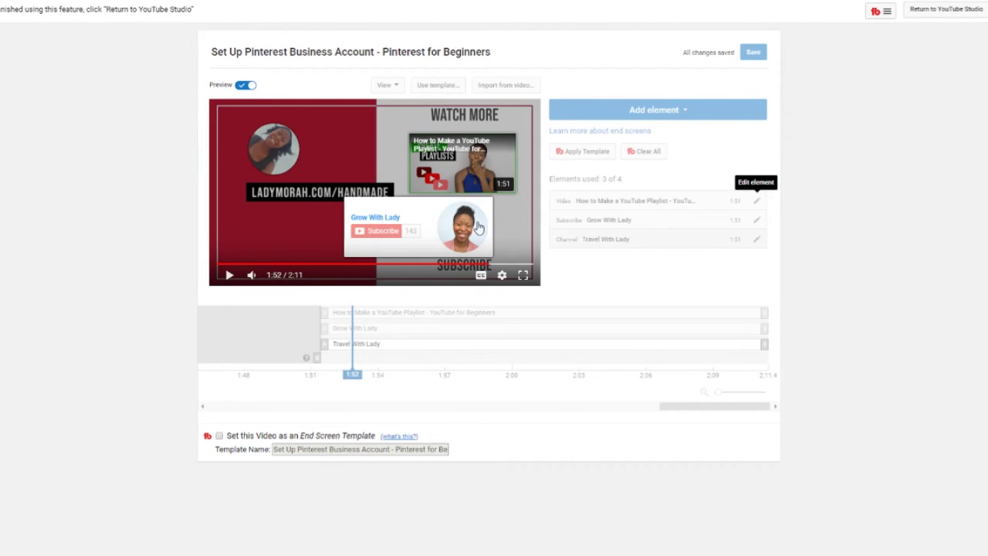